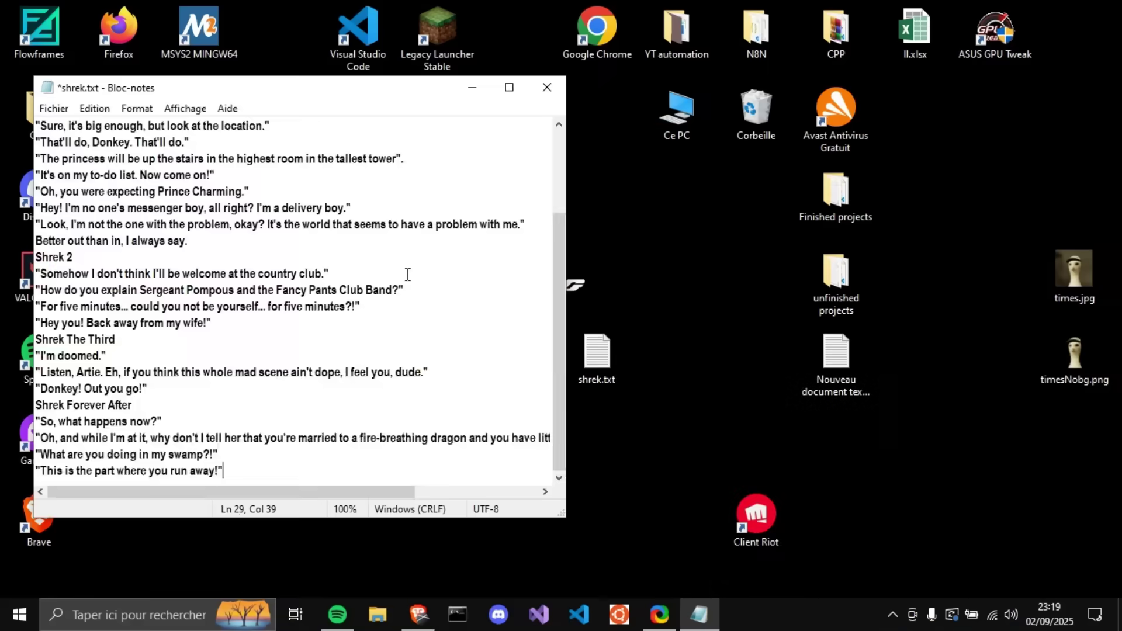
Run shitpostScraper.py in VS Code to collect the copypastas, with the AI assistant closed
click(1027, 44)
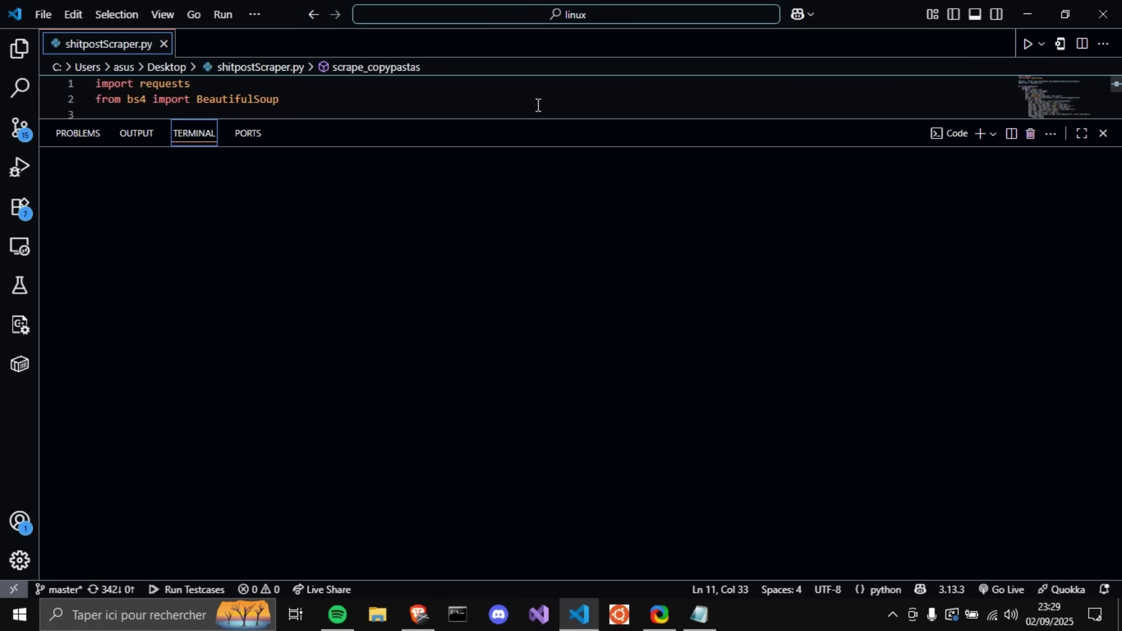
drag(538, 118, 538, 341)
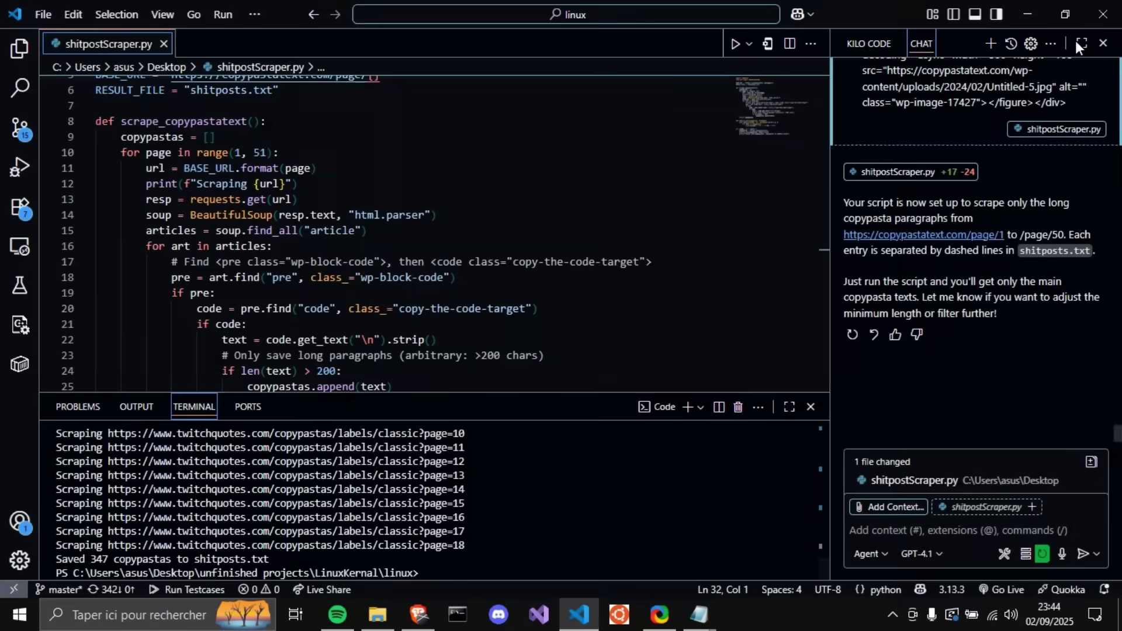
click(1104, 46)
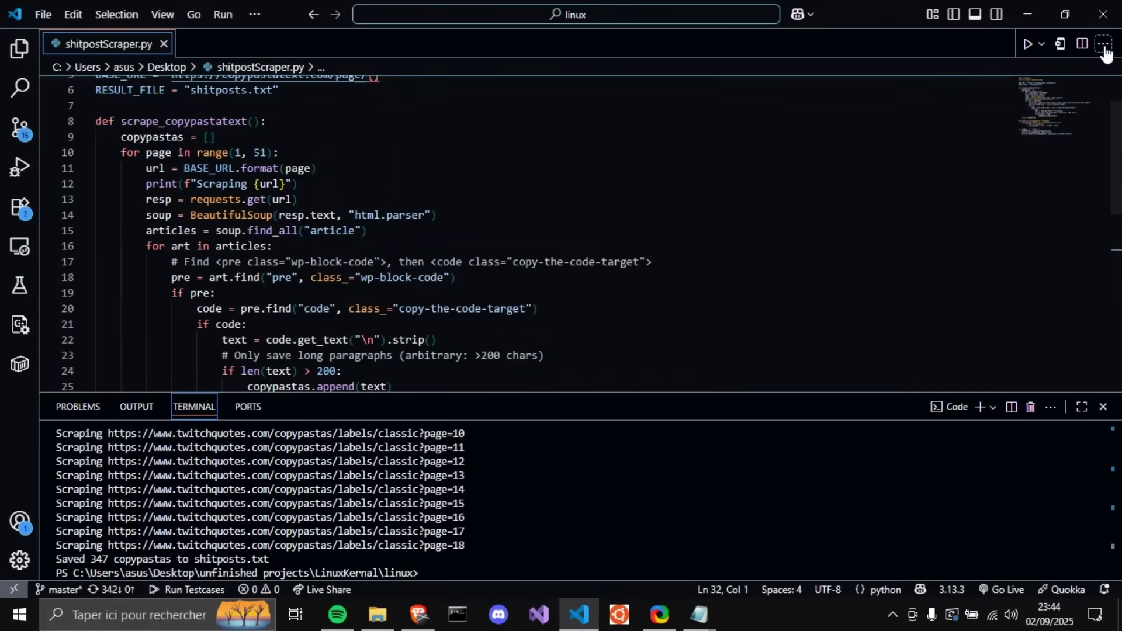
click(1029, 44)
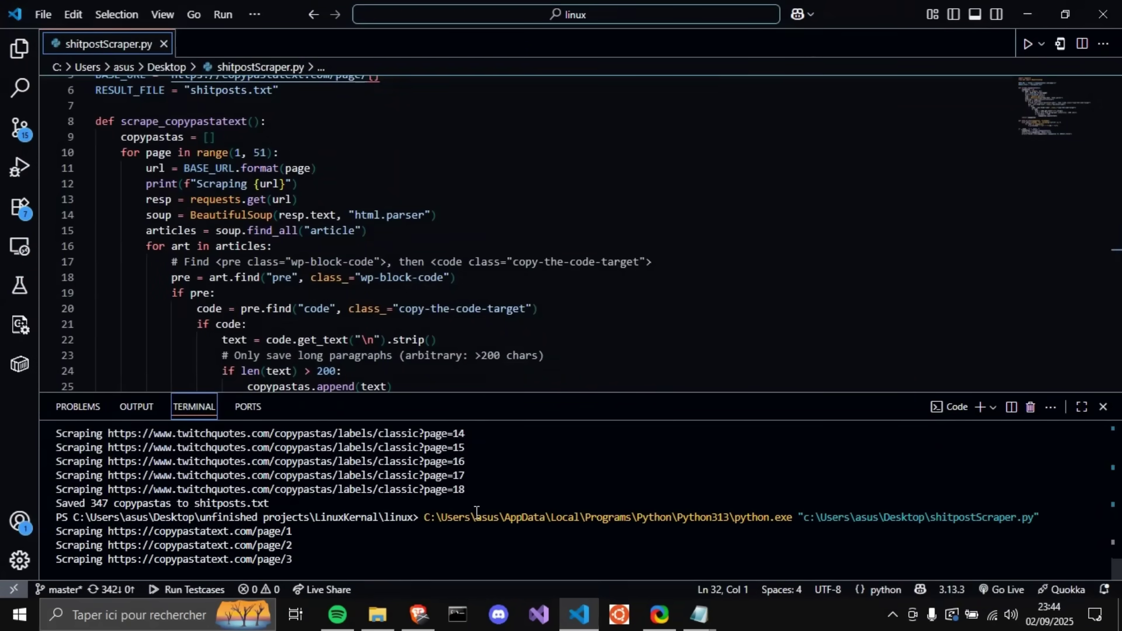
Write the install lines and new code cells with imports and the multi-line GPT-2 model-loading call
drag(498, 394, 558, 155)
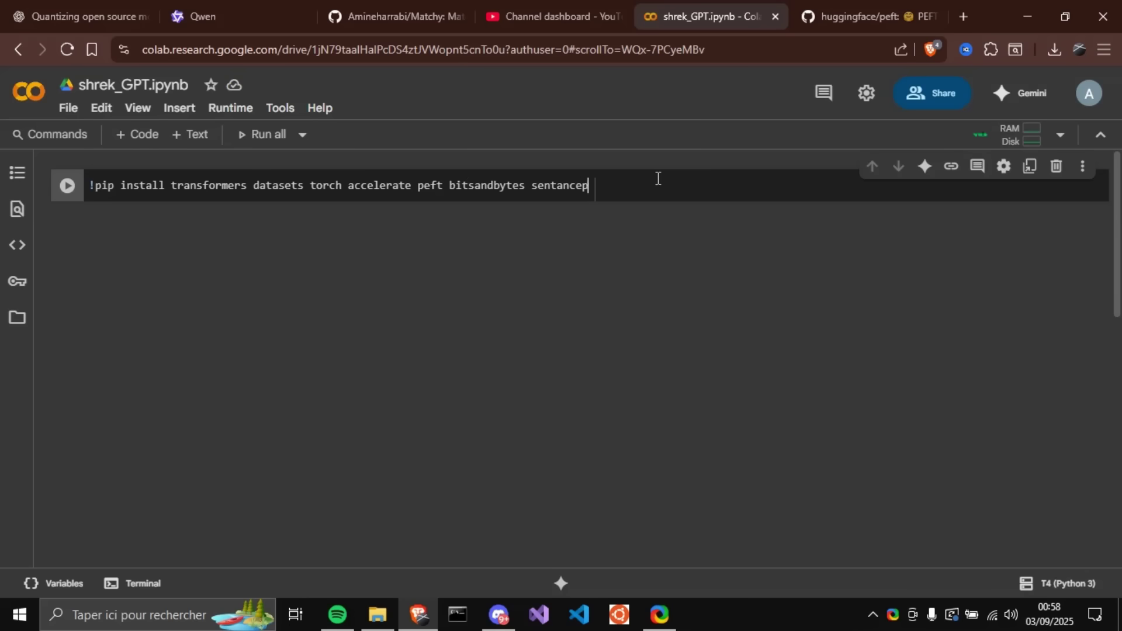
key(Return)
text(!pip install torch-pruning)
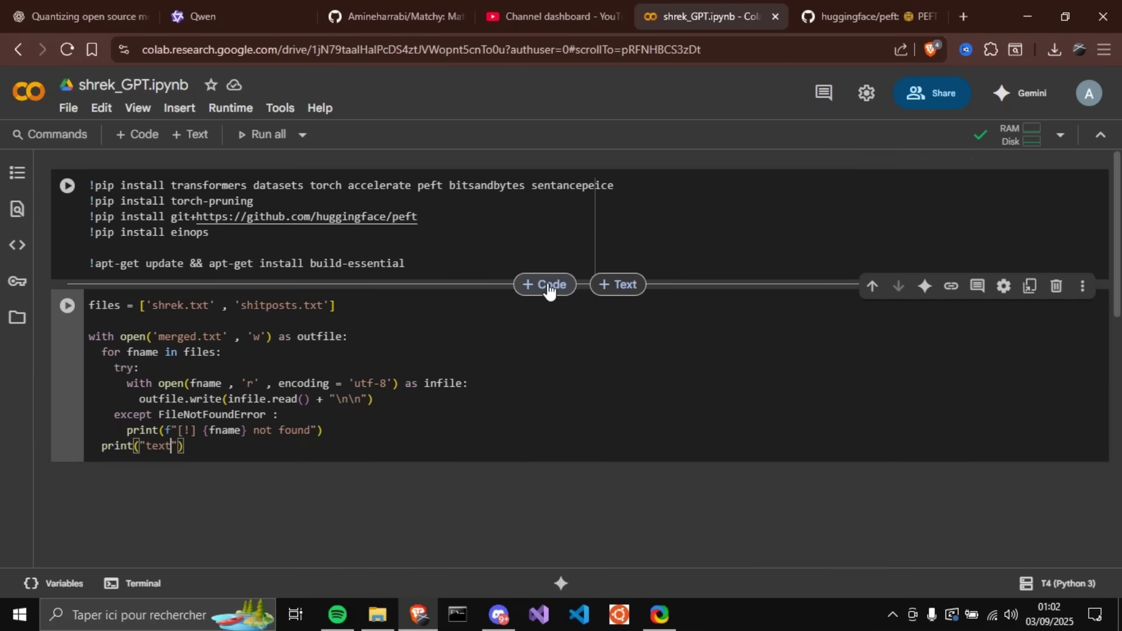
click(546, 284)
text(from transformers import GPT2)
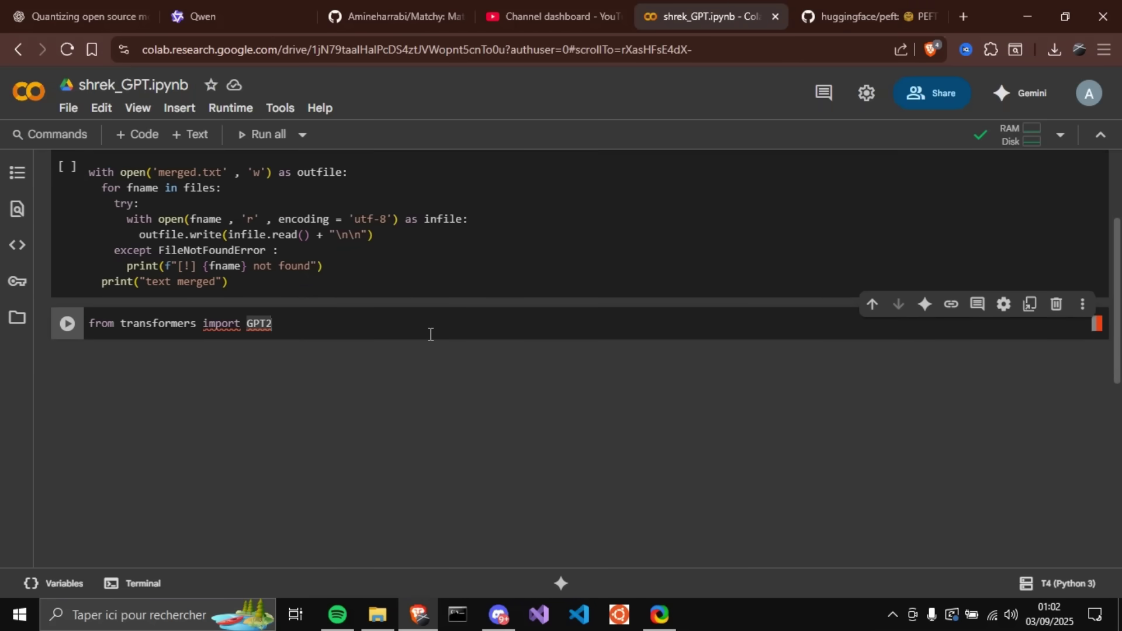
text(Tokenizer , GPT2LMHeadModel , Trainer , TrainingArguments)
key(Return)
text(from datasets import load_data)
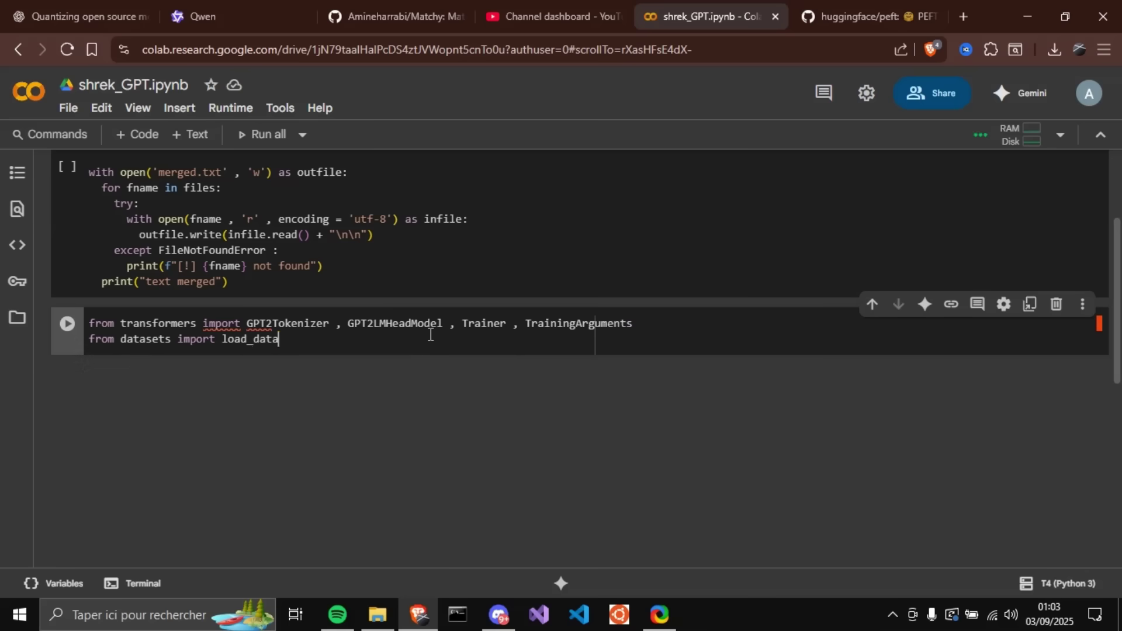
text(set  tokenizer = GPT2Tokenizer.from_pretrained("gpt2") tokenizer.pad_token =tokenizer.eos_token  dataset = load_dataset('text' , data_files = 'merged.txt') def tokenize_function(examples) : return tokenizer(examples["text"] , truncation = True , padding = True , max_length = 128)  tokenized)
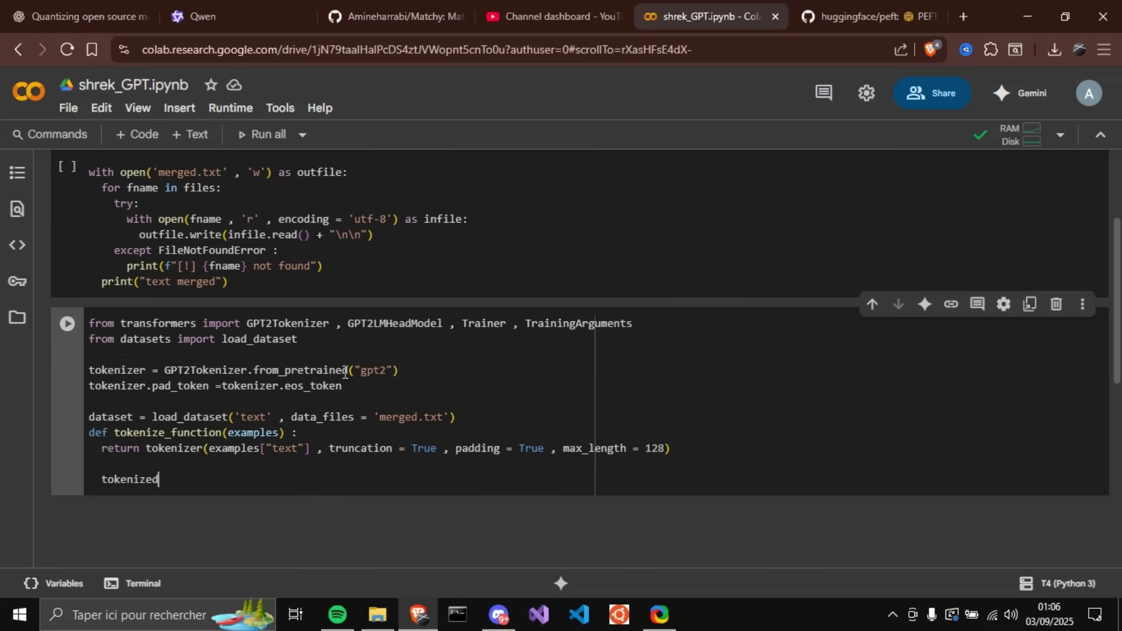
text( = 2)
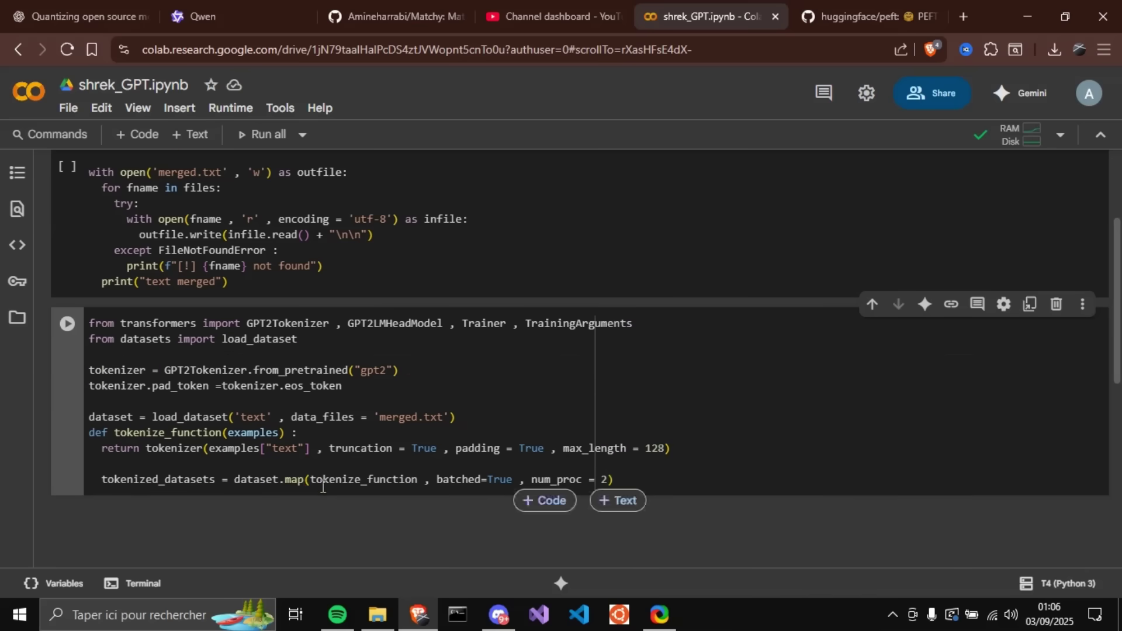
text(formers import GPT2LMHeadModel  model = GPT)
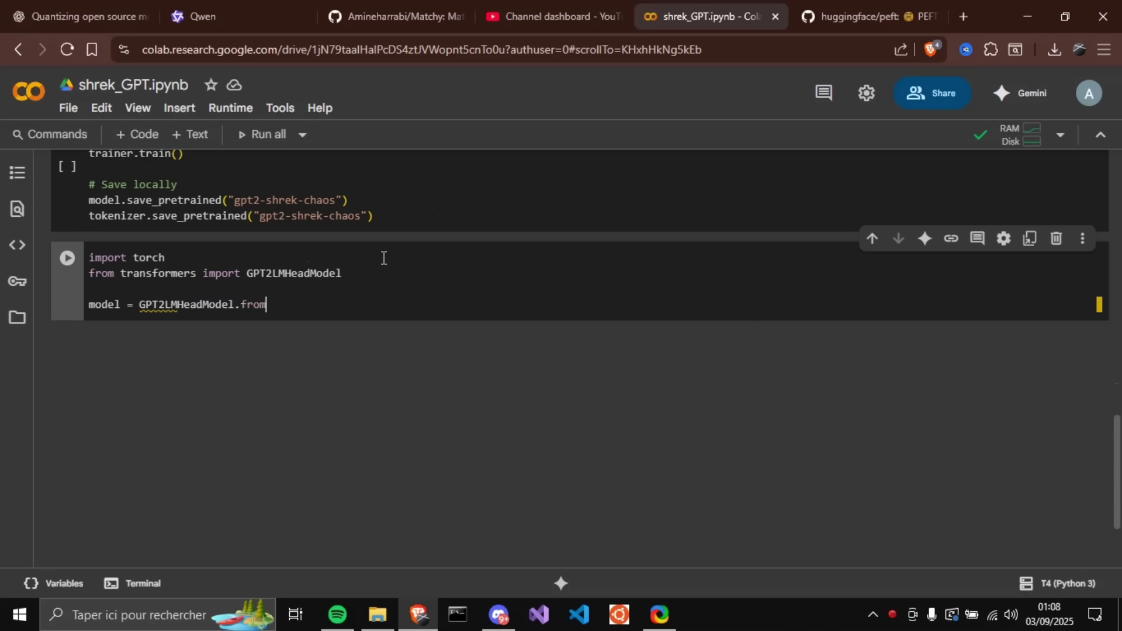
text(_pretrained()
key(Return)
text("gpt2, device_map = "auto", load)
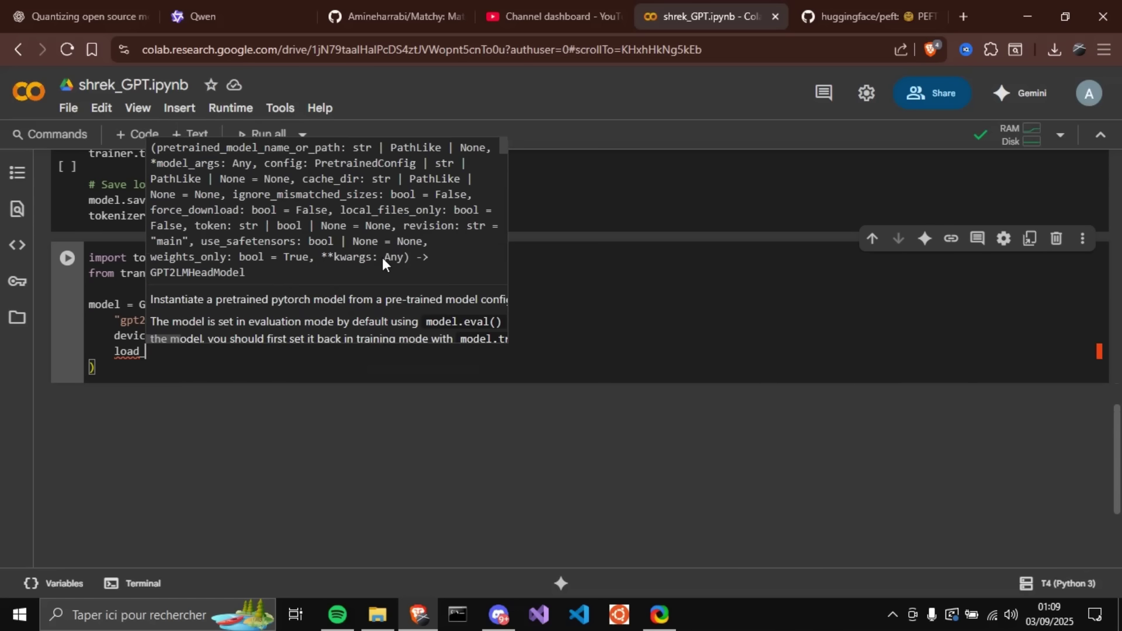
text(_in_8bit=True, torch_dtype = torch.float16)
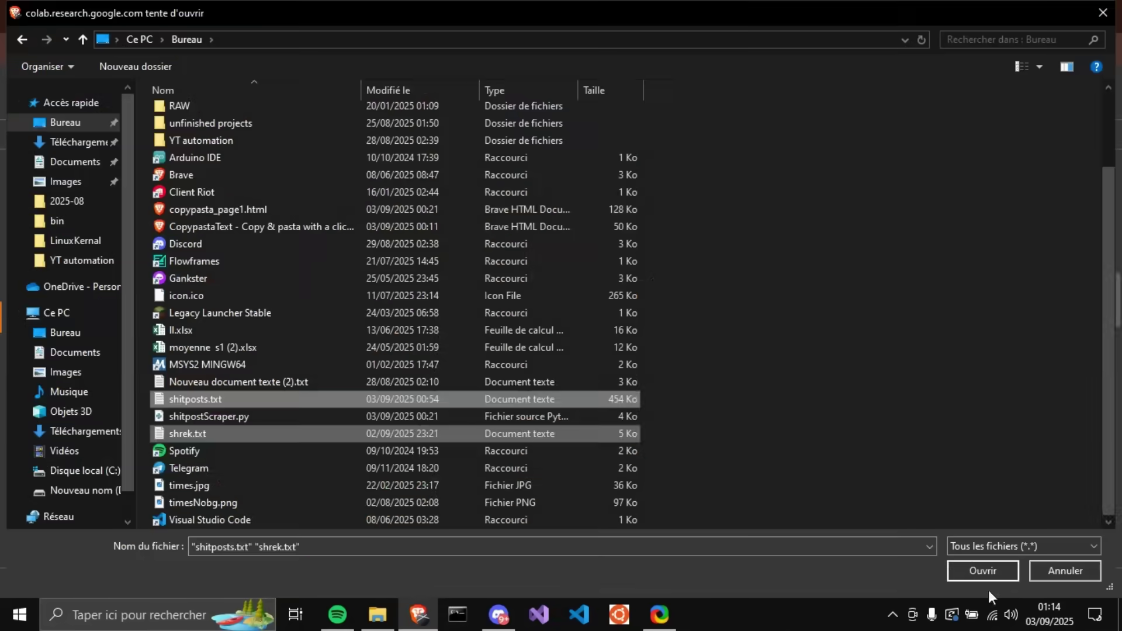
Upload shrek.txt and shitposts.txt, check merged.txt, and send the error traceback to the assistant
click(983, 571)
scroll(544, 351, down, 3)
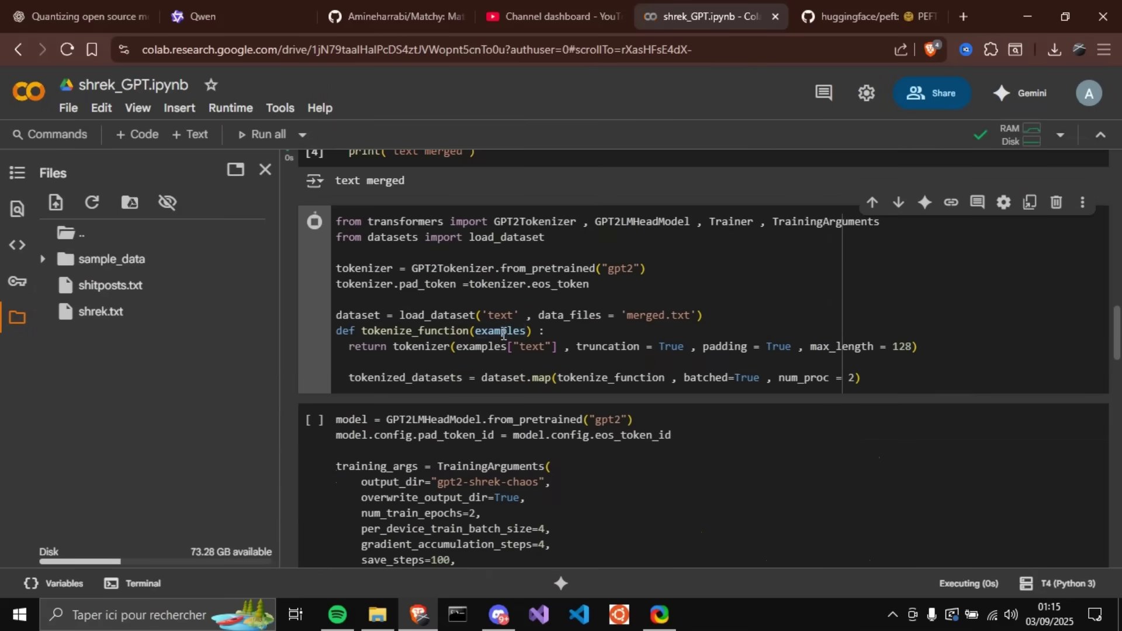
double_click(121, 294)
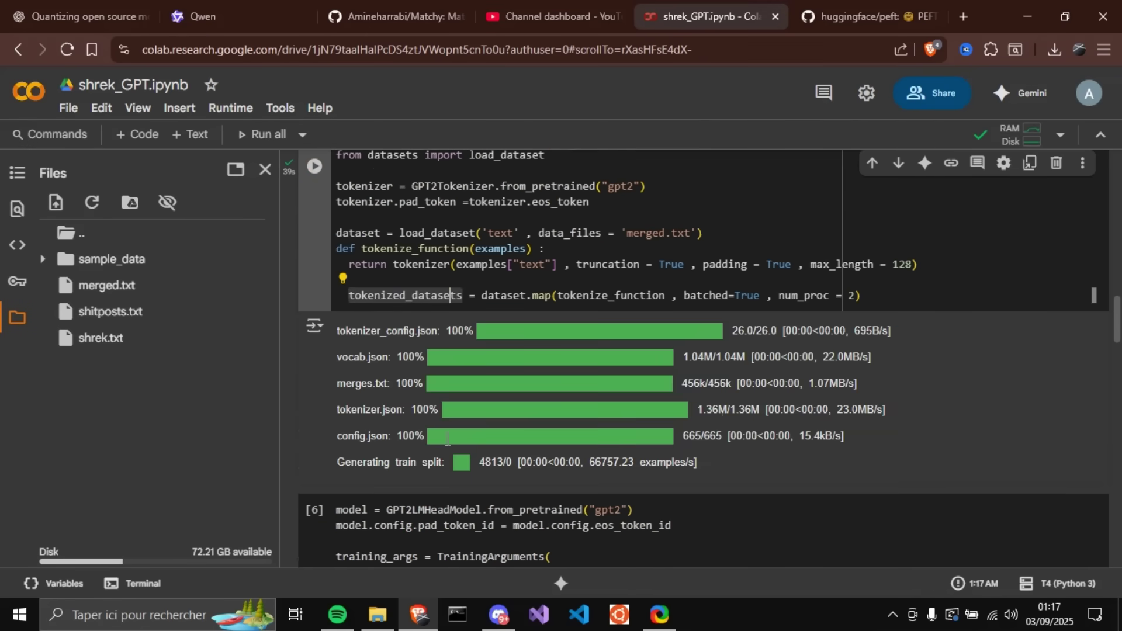
key(Return)
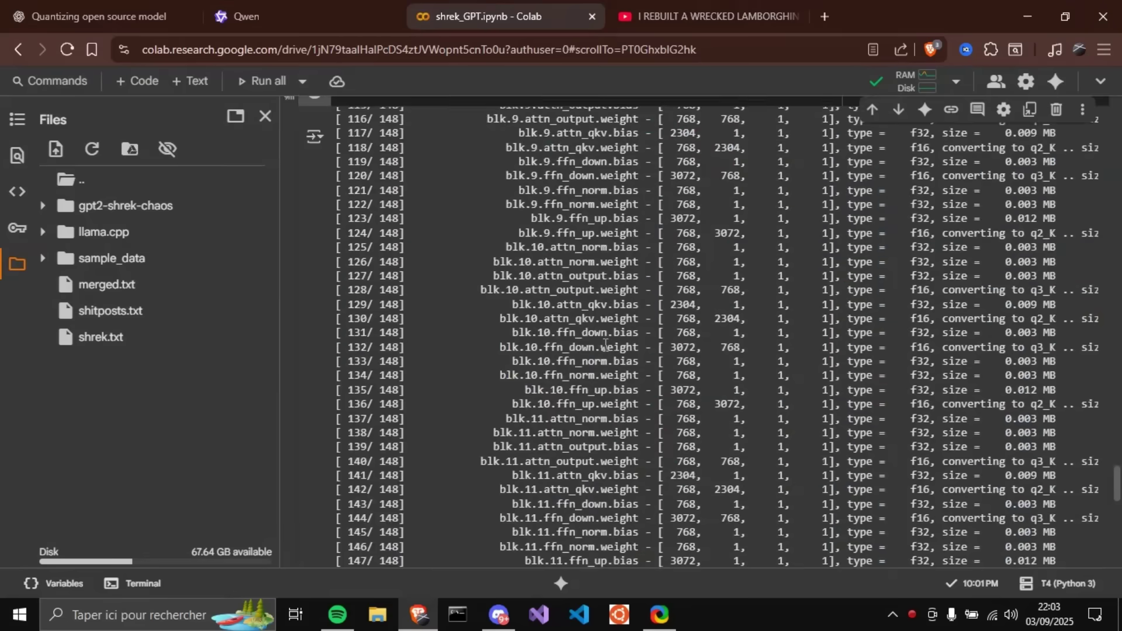
Run the llama-cli cell on the Q2_K model and select its 124M general.size_label in the load log
key(ctrl+Return)
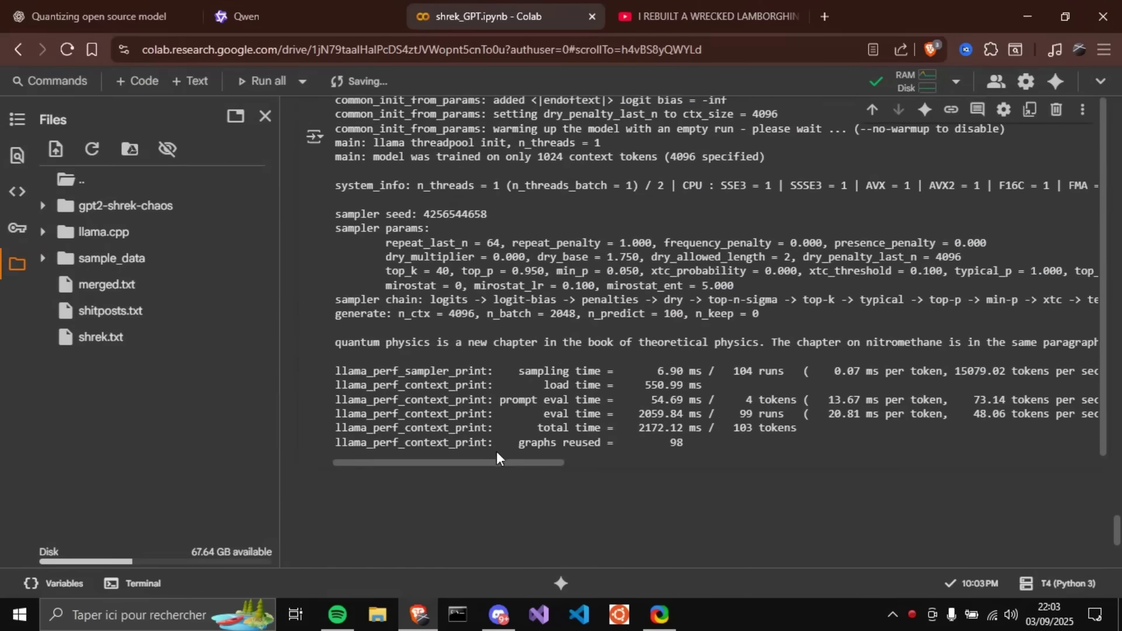
drag(498, 463, 589, 458)
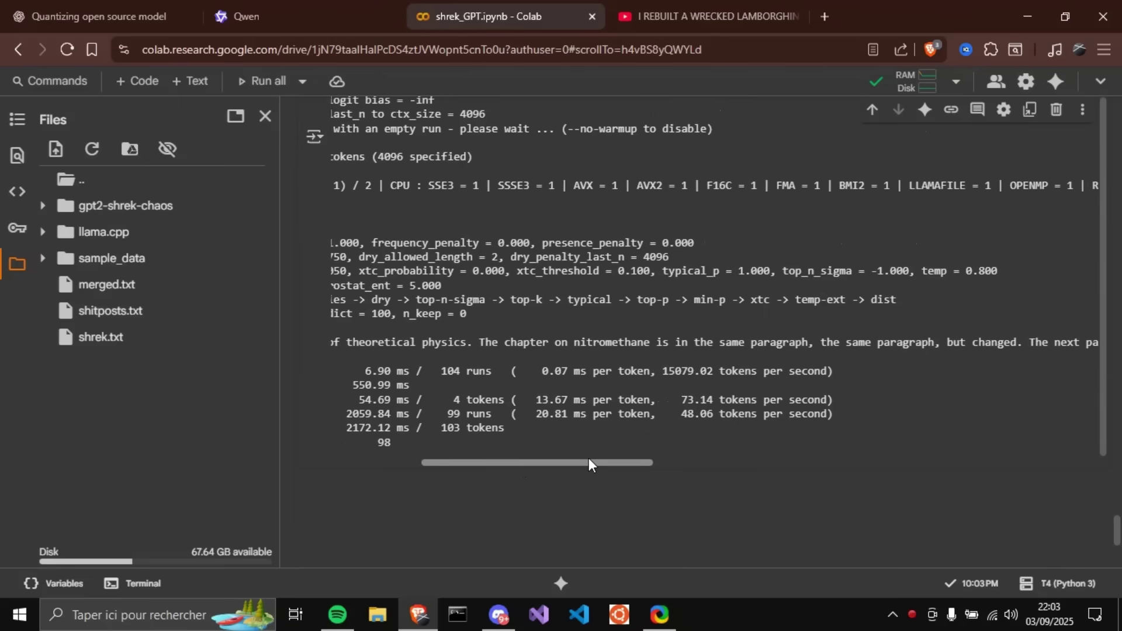
drag(588, 462, 826, 453)
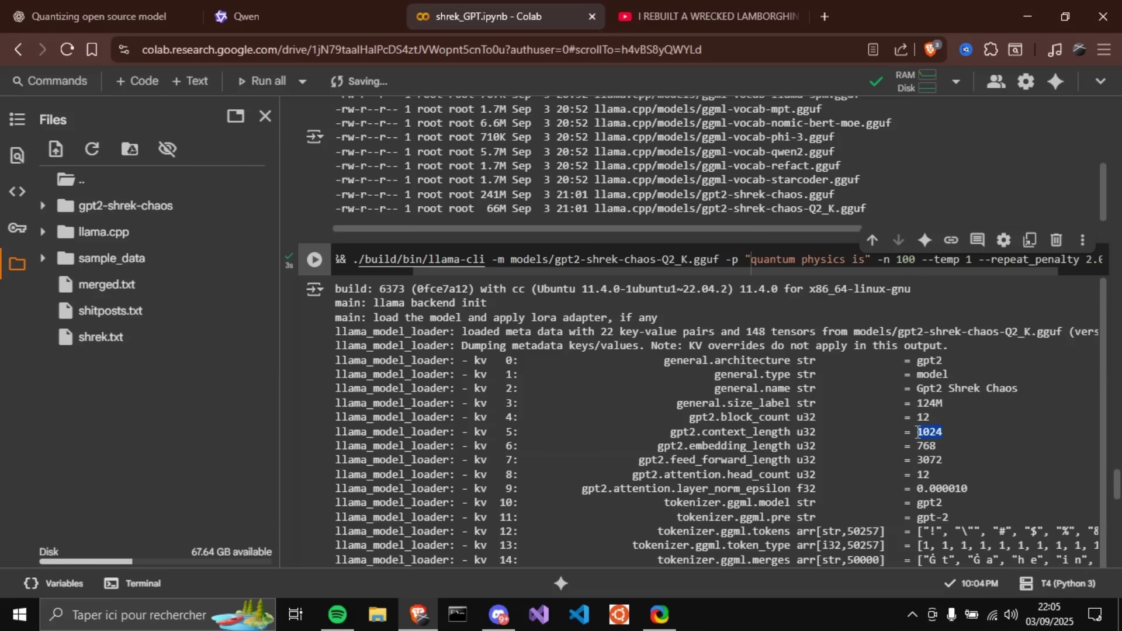
drag(944, 403, 925, 403)
scroll(950, 414, down, 1)
scroll(950, 415, down, 1)
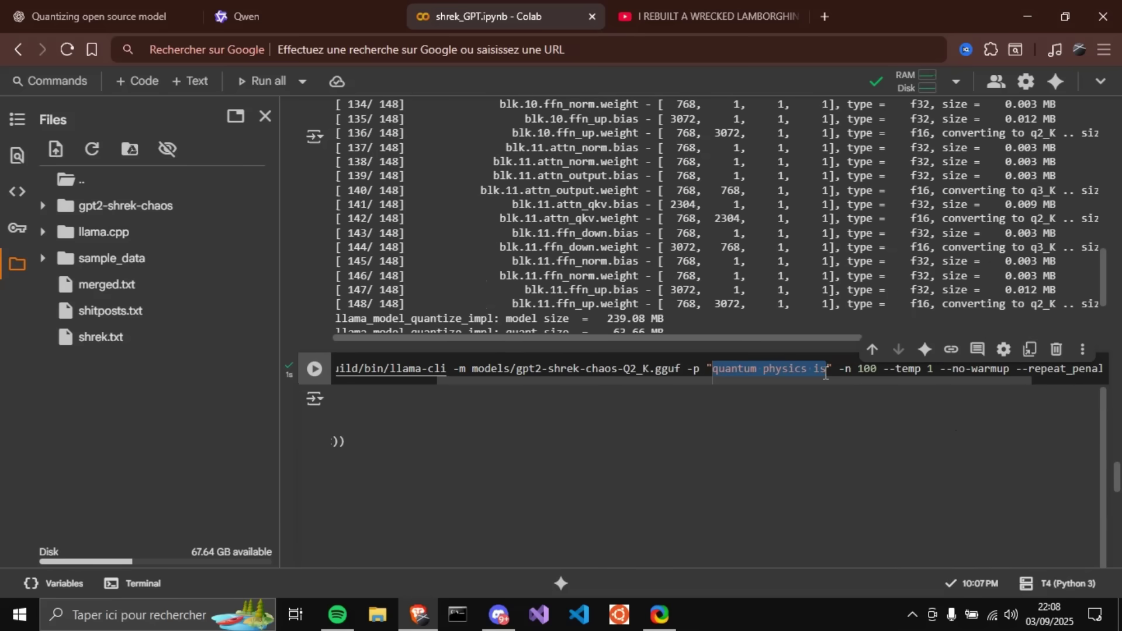
Prompt the Q2_K model with "whats 1+1", then trim the prompt toward "1+1 = "
key(BackSpace)
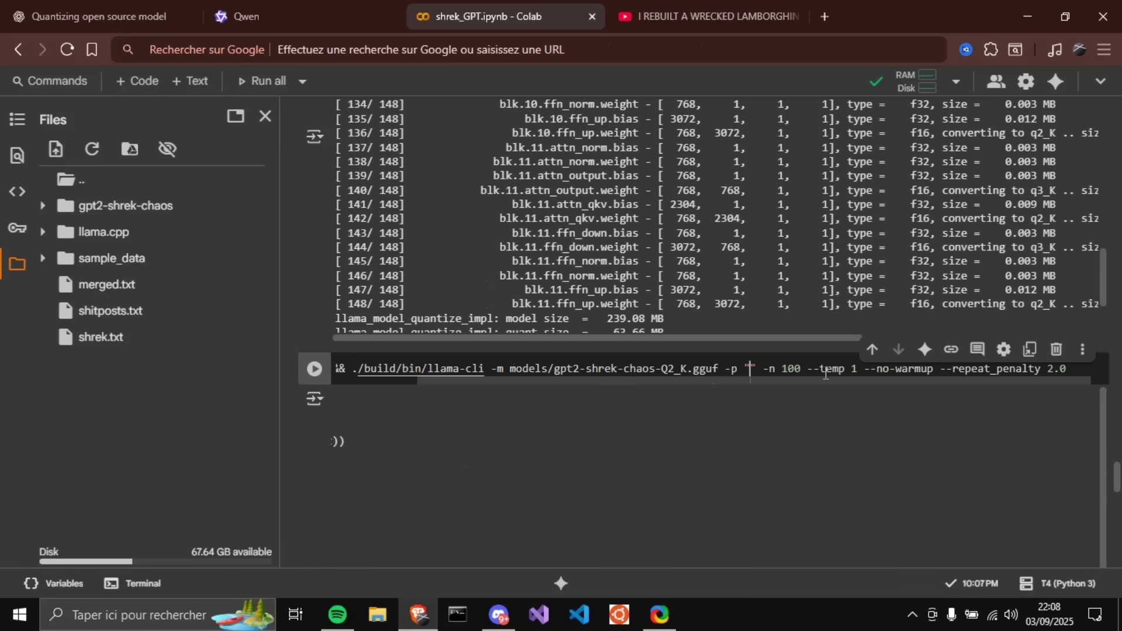
text(whats )
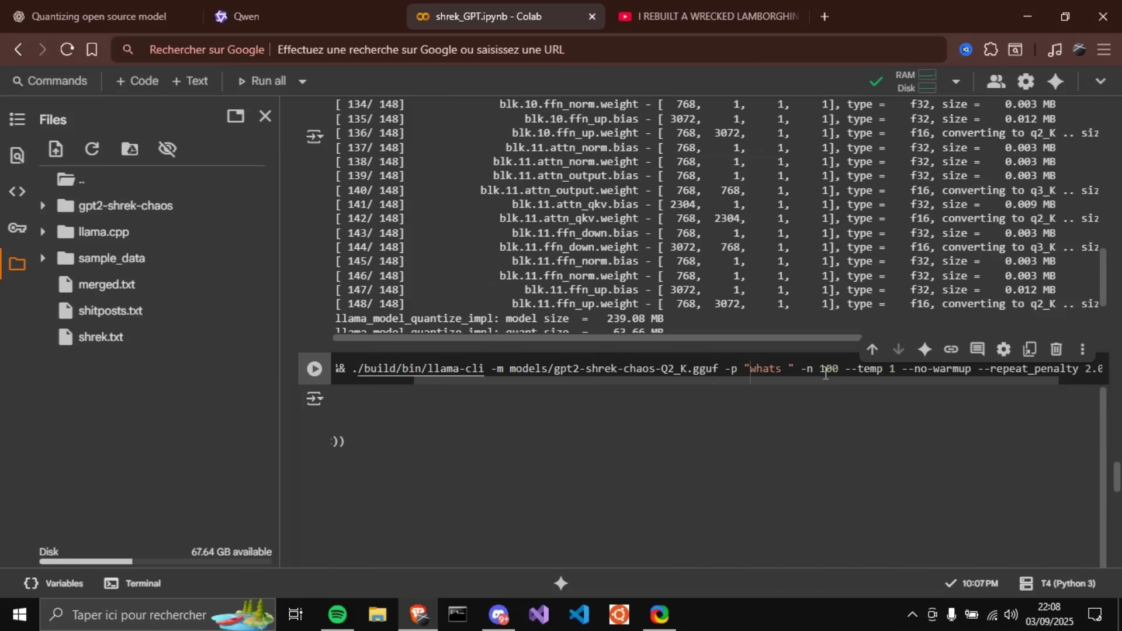
text(1+1)
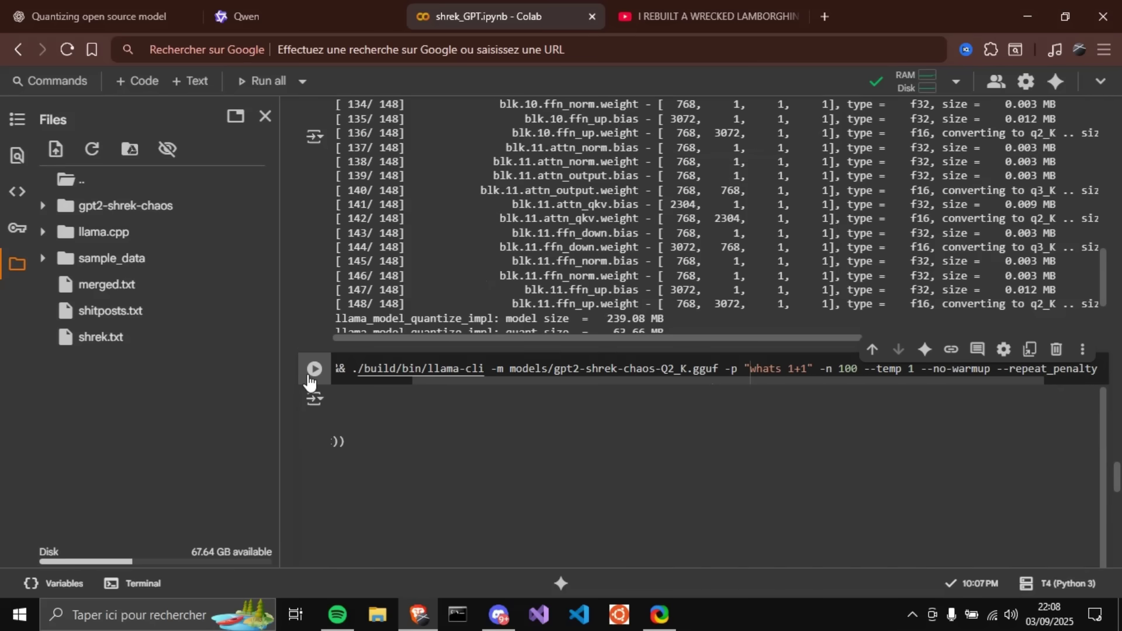
click(313, 370)
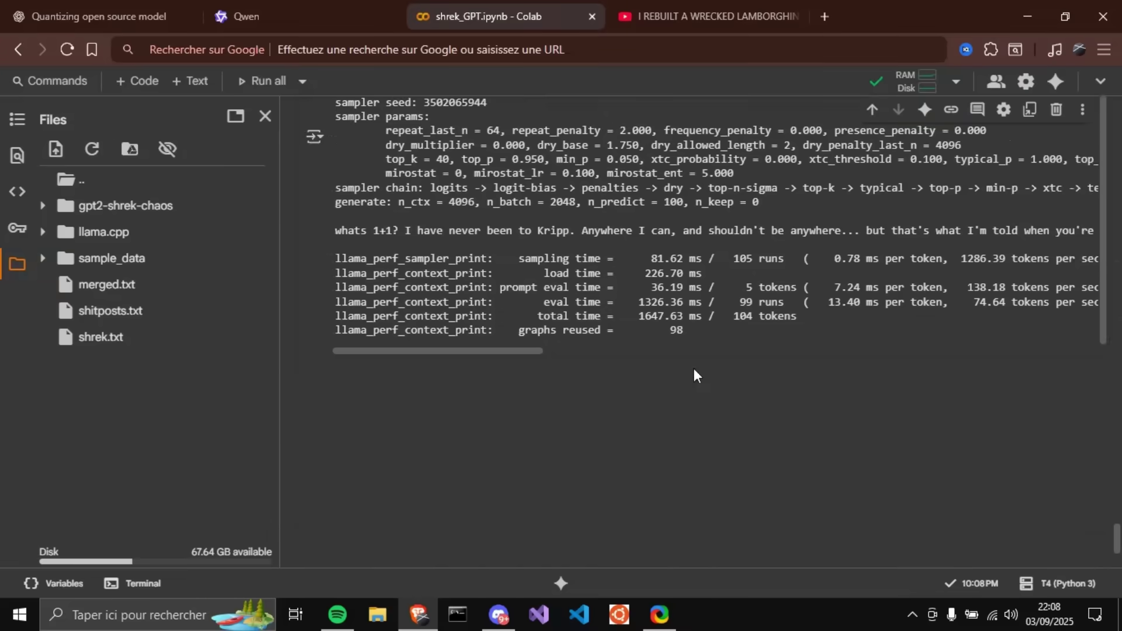
scroll(694, 376, up, 2)
drag(449, 514, 609, 513)
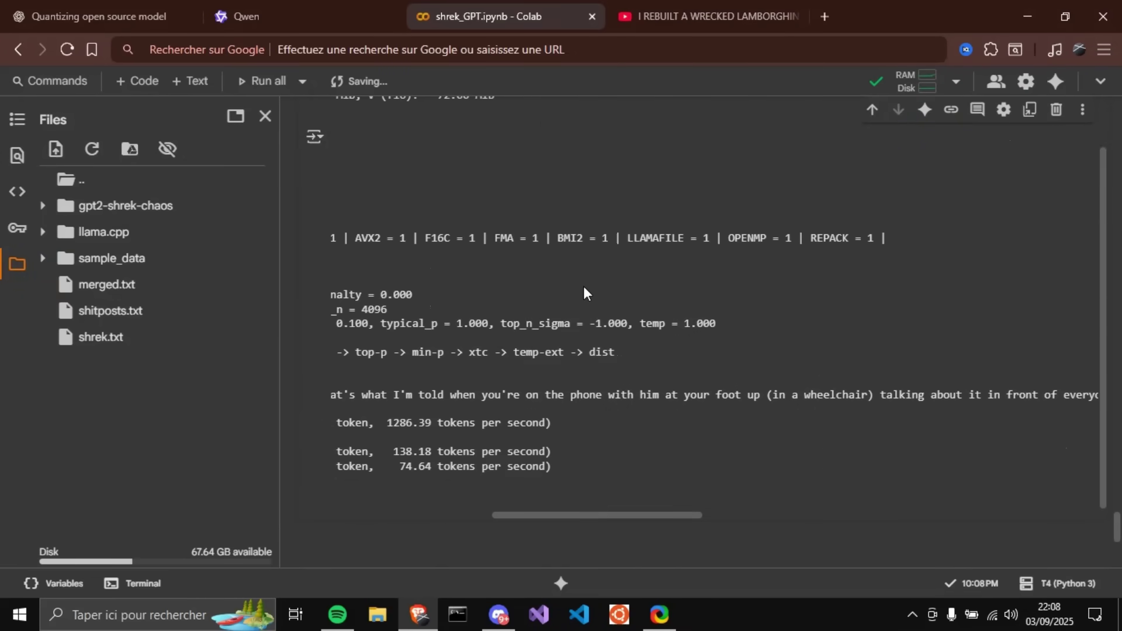
scroll(582, 290, up, 5)
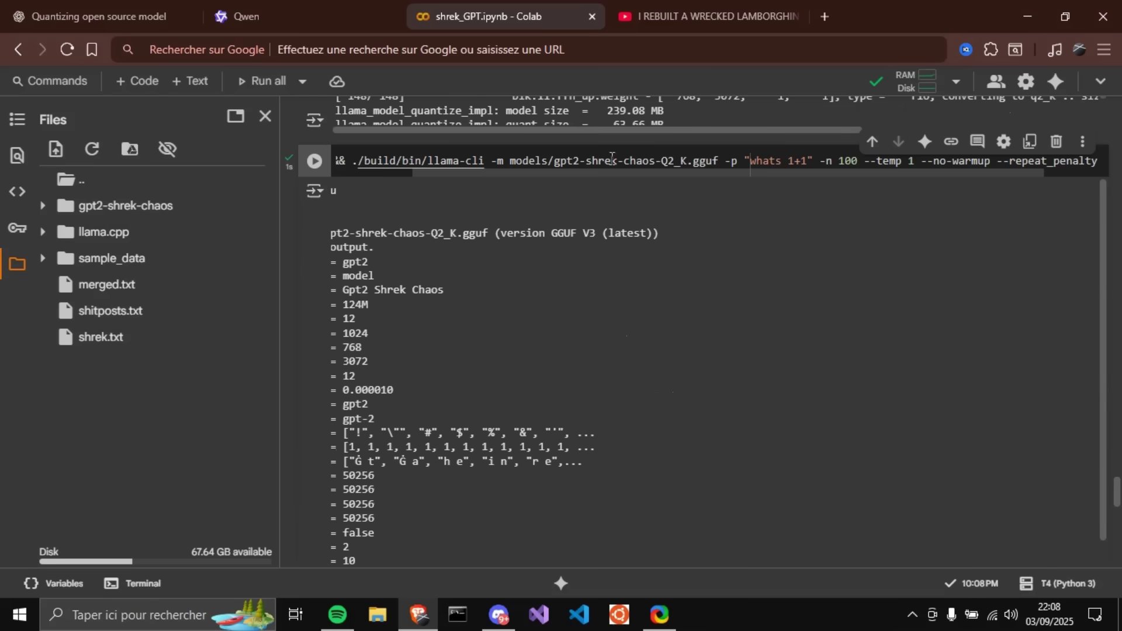
key(Delete)
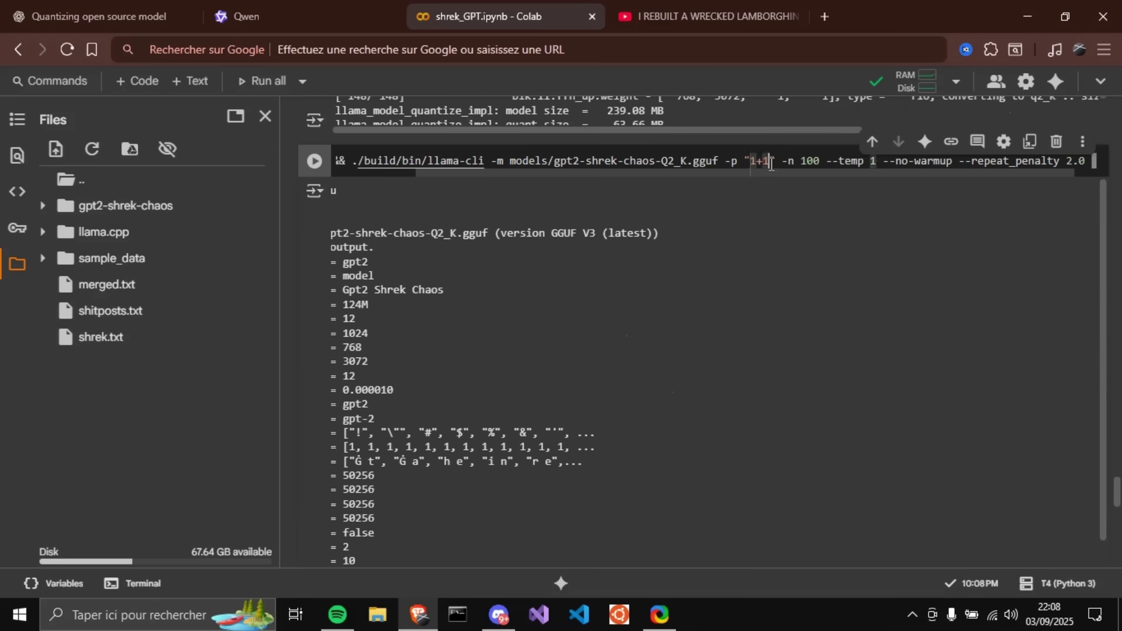
key(Right)
key(Right)
key(Right)
text(=)
Run "1+1 = " with -n 1 at temperature 1, then rerun with --temp 4
double_click(823, 163)
text(1)
key(ctrl+Return)
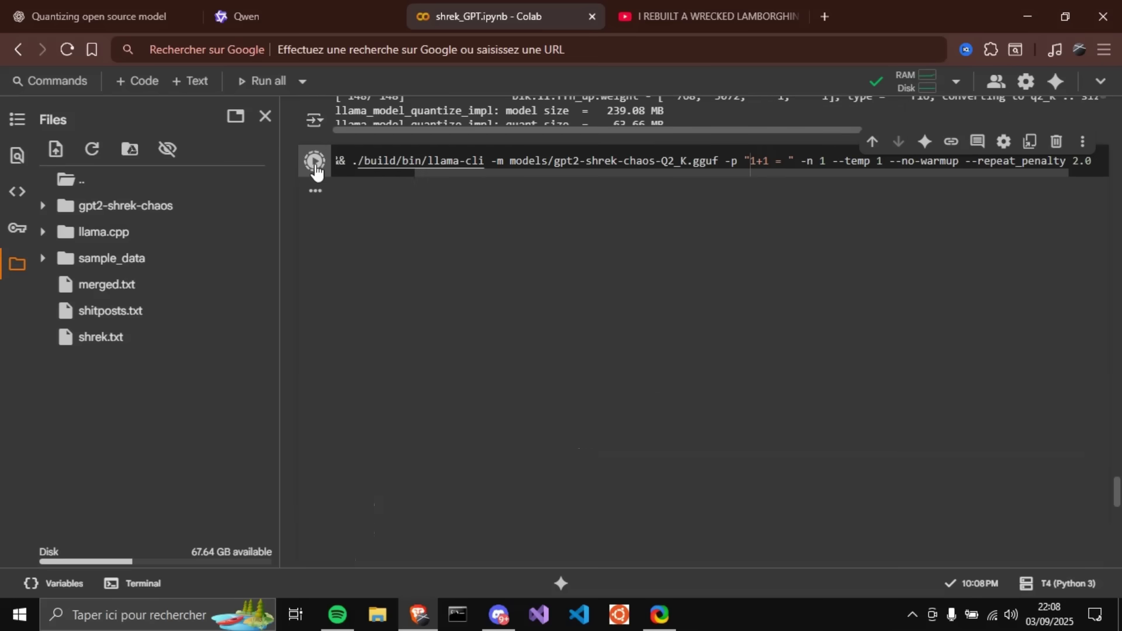
scroll(1117, 375, up, 1)
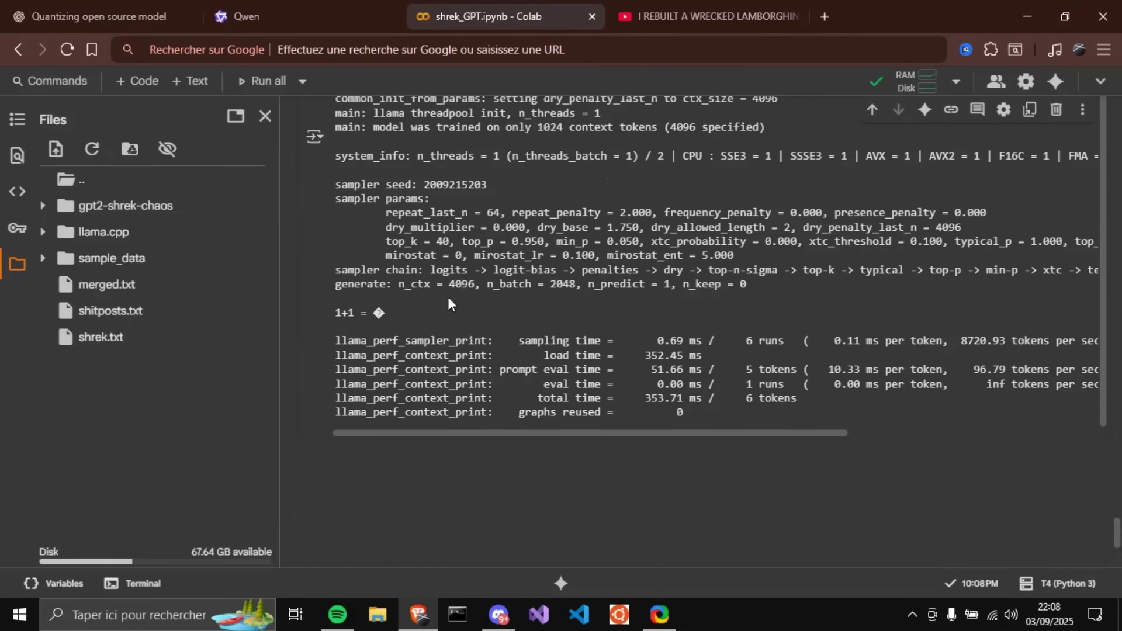
scroll(449, 297, up, 5)
scroll(446, 245, up, 5)
scroll(442, 186, up, 5)
scroll(442, 186, up, 5)
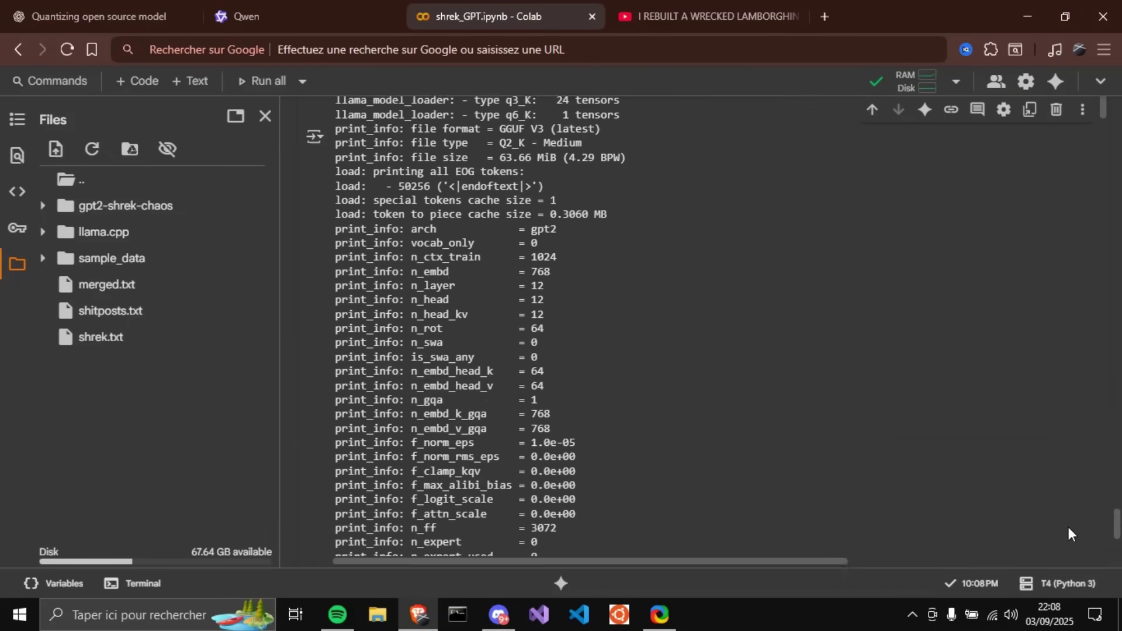
scroll(443, 187, up, 5)
scroll(442, 185, up, 5)
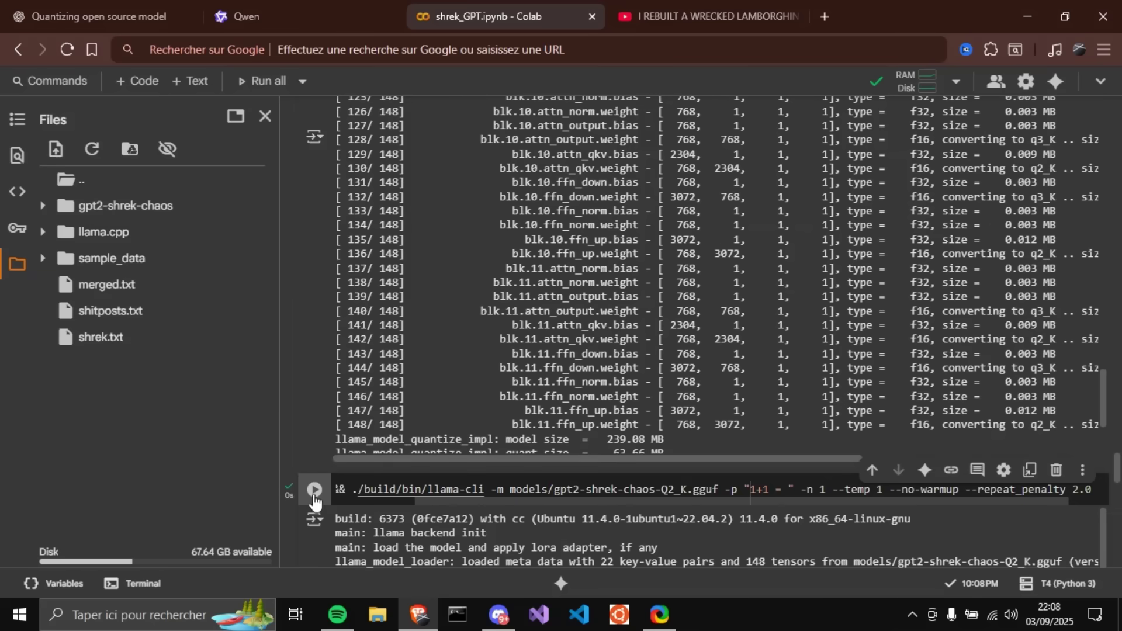
scroll(702, 334, down, 5)
scroll(703, 333, down, 5)
scroll(702, 334, down, 2)
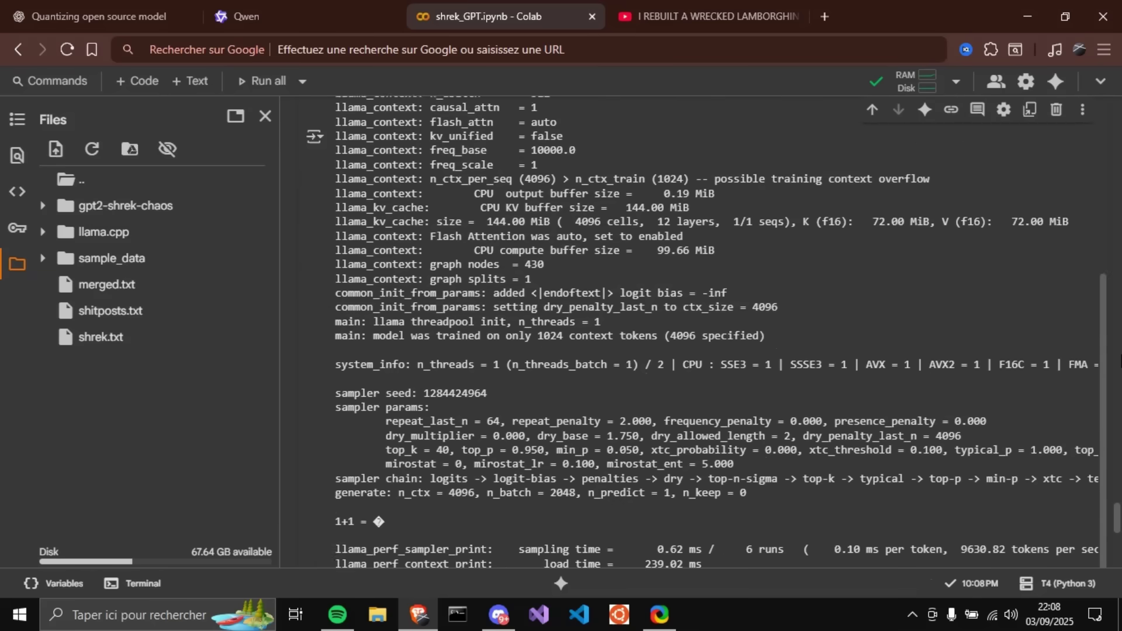
scroll(702, 333, down, 3)
scroll(1006, 392, up, 5)
scroll(1006, 392, up, 5)
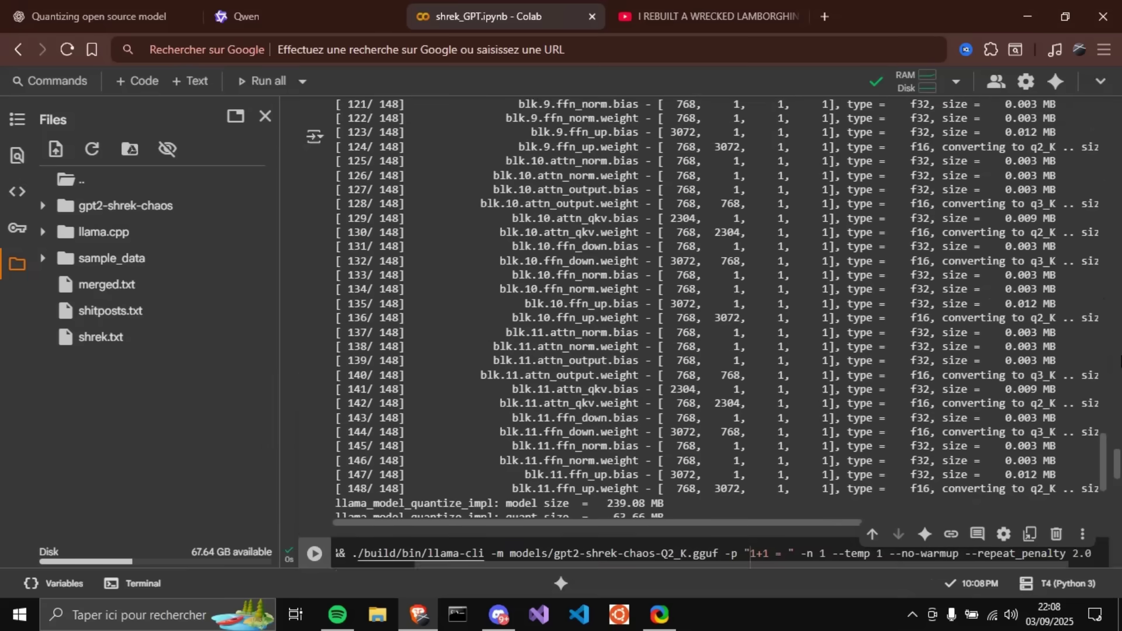
scroll(1006, 393, down, 2)
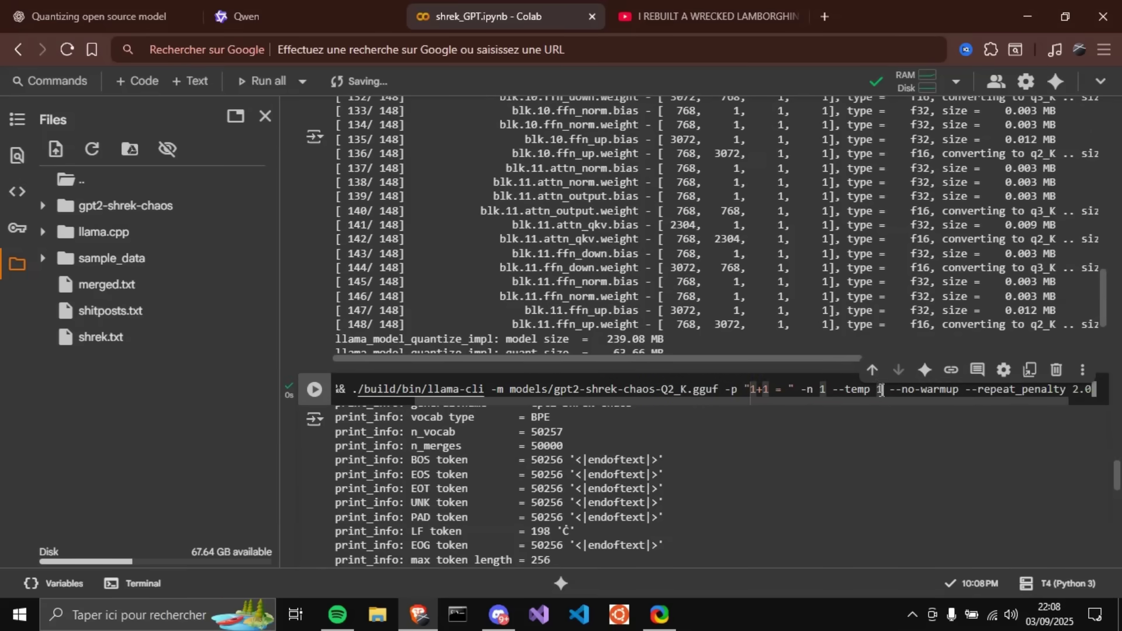
key(BackSpace)
click(309, 391)
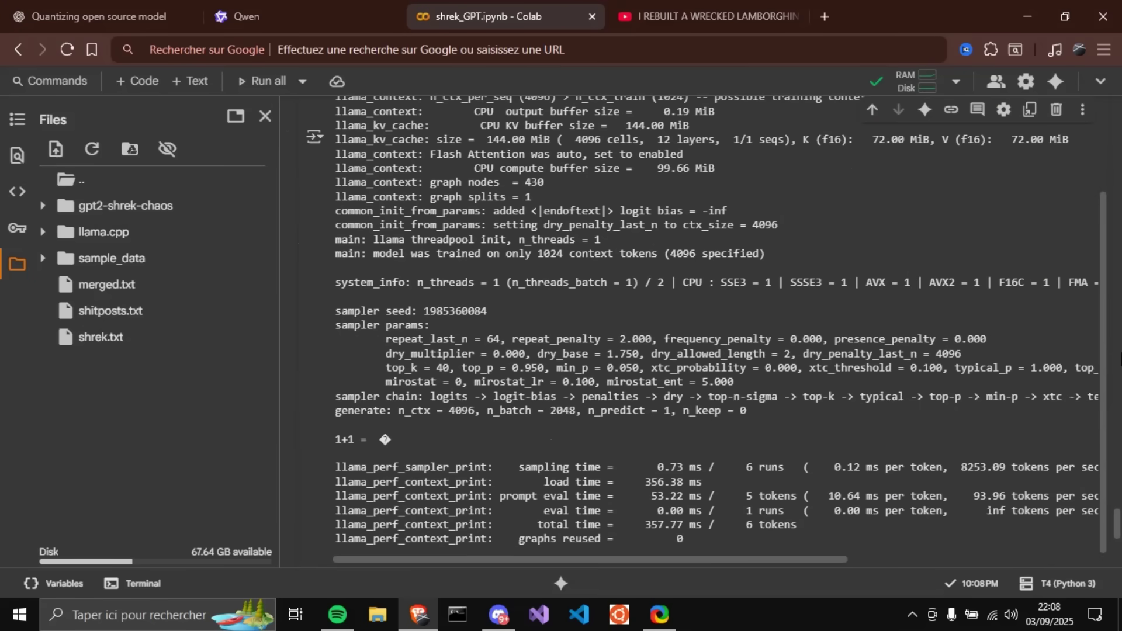